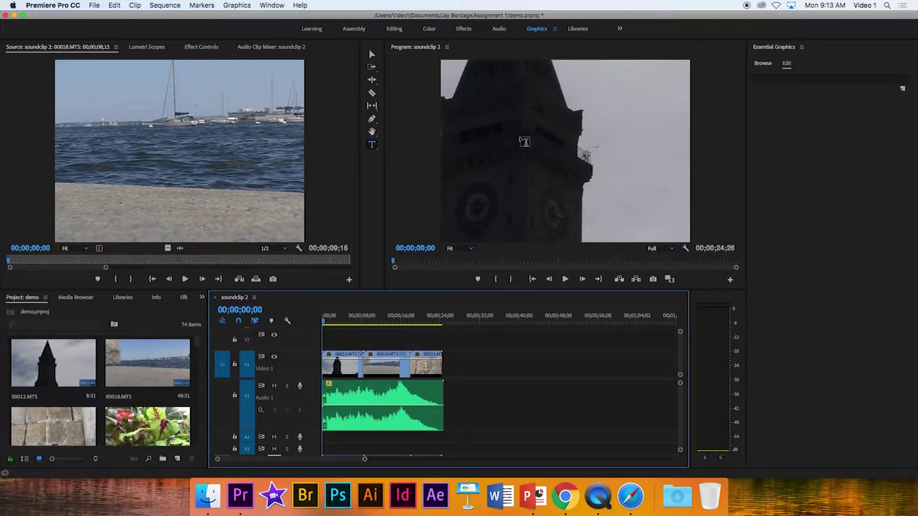
# Type 'Demo' and 'Movie' on two lines as a new title over the video, then show the Effects workspace.
pyautogui.click(524, 142)
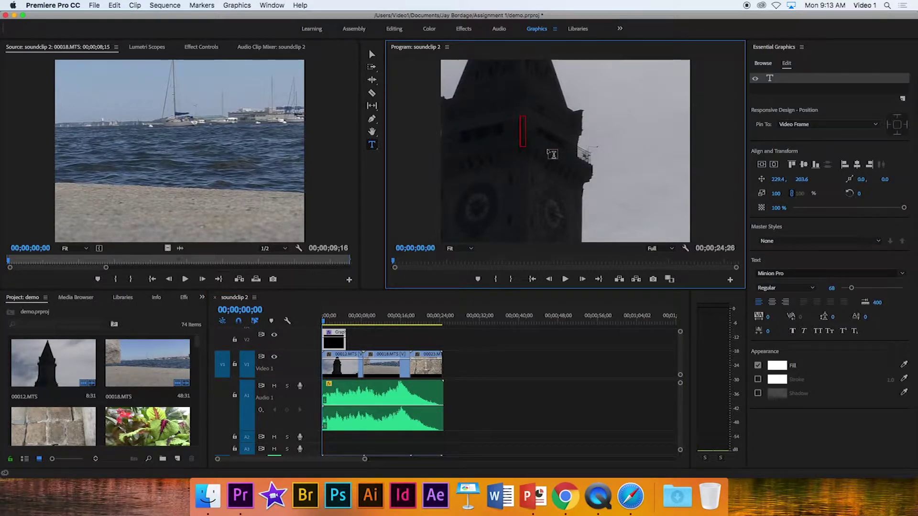
pyautogui.write('Demo')
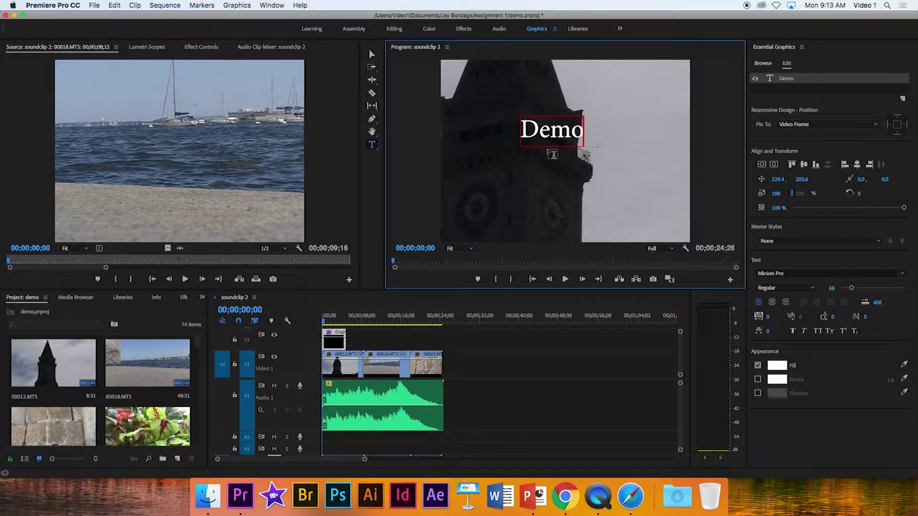
pyautogui.press('Return')
pyautogui.write('Movie')
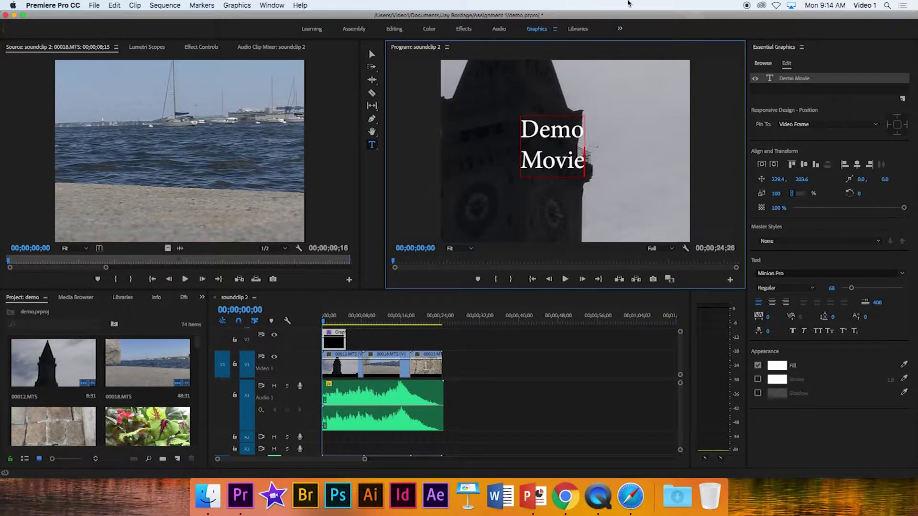
pyautogui.click(464, 29)
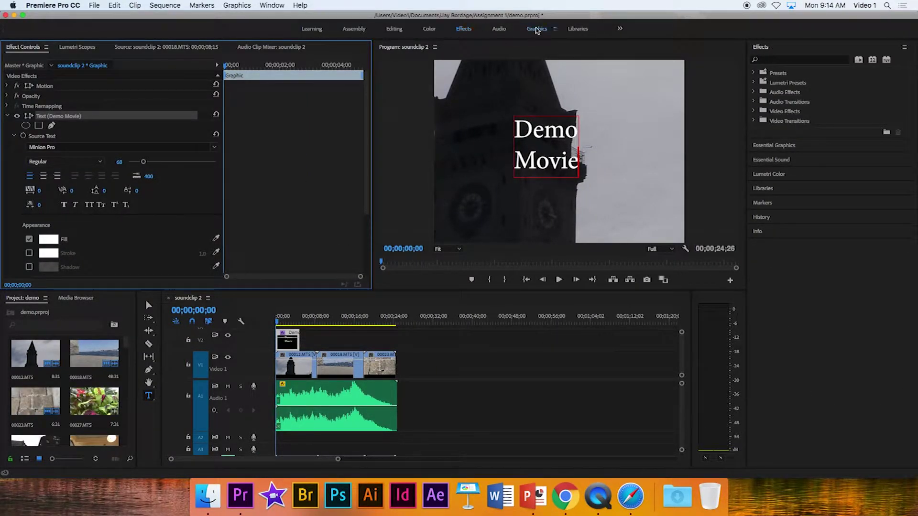
# Switch back to the Graphics workspace so Essential Graphics shows the title's Minion Pro Regular 68 settings.
pyautogui.click(536, 29)
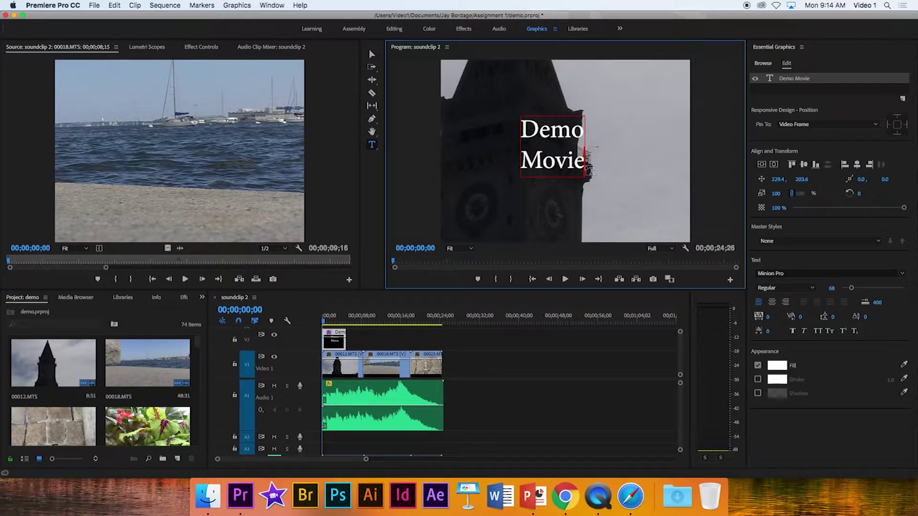
# Select all the Demo Movie text and set its font to Monaco.
pyautogui.click(578, 164)
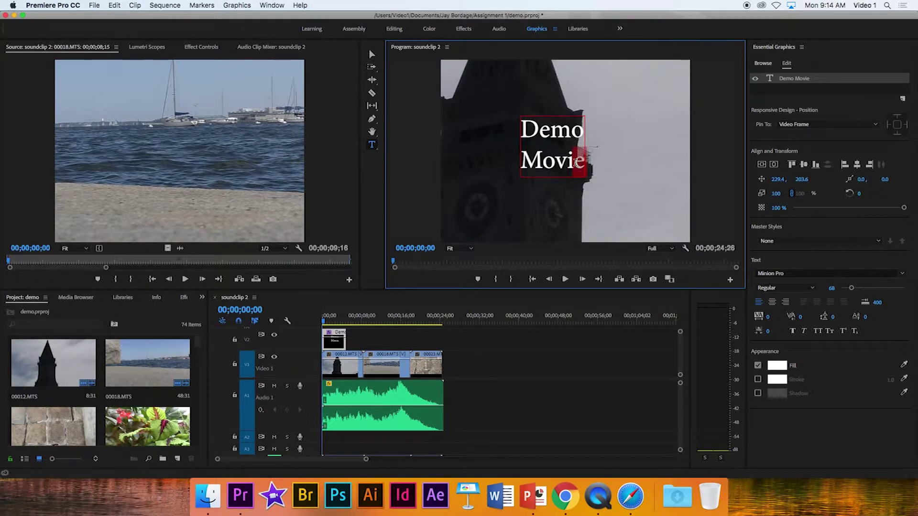
pyautogui.moveTo(580, 163); pyautogui.dragTo(530, 130)
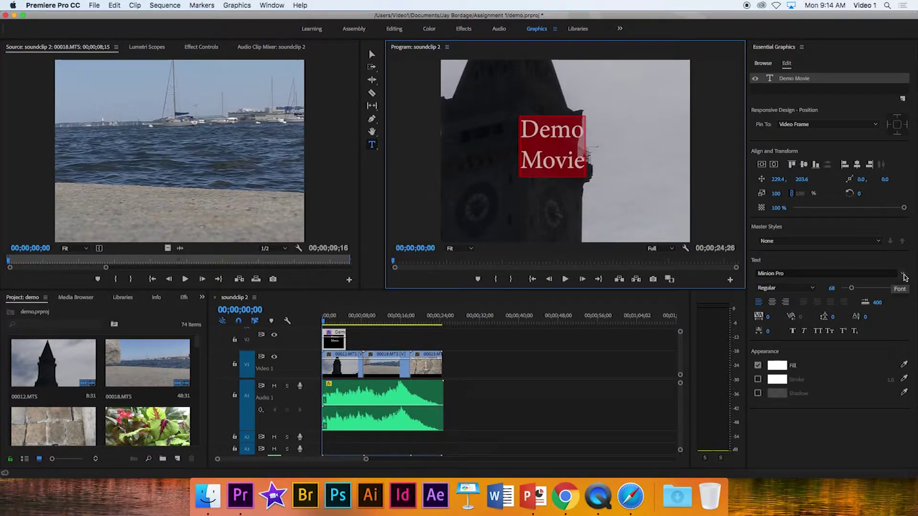
pyautogui.click(903, 275)
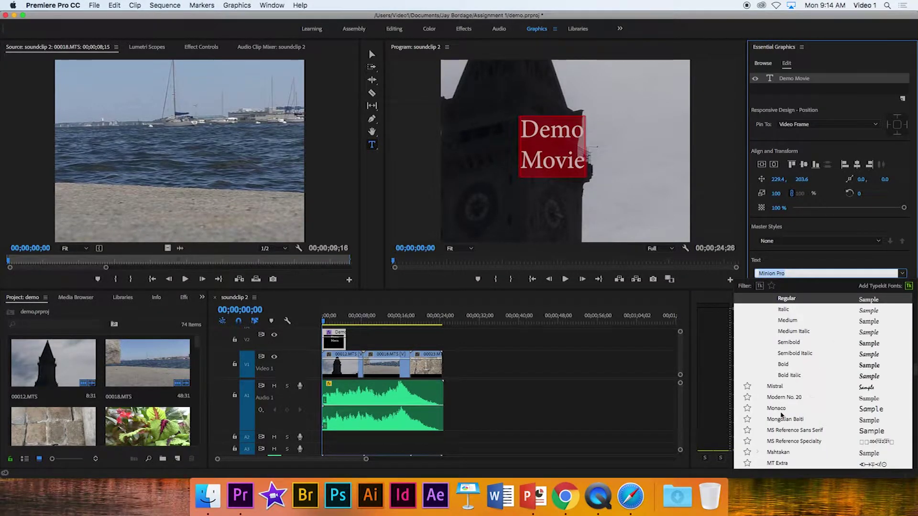
pyautogui.click(779, 410)
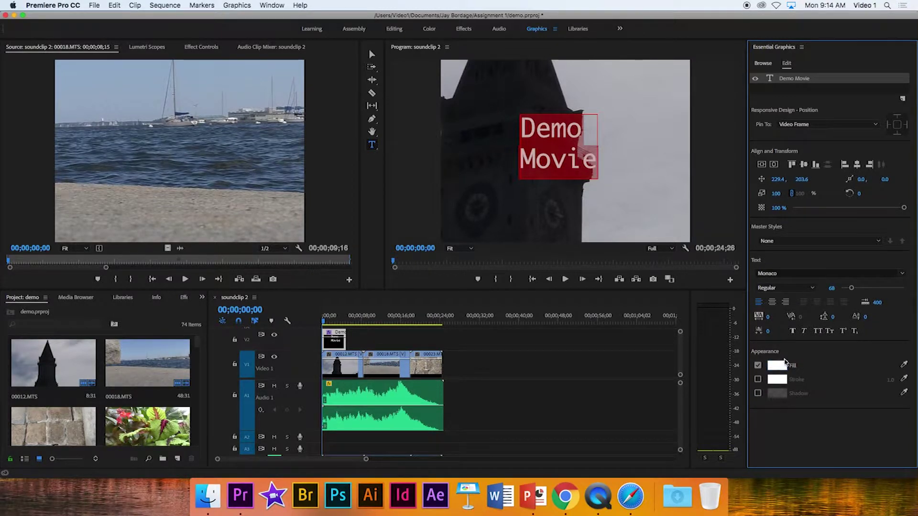
# Give the title text a red C31A1A fill and centre-align its lines.
pyautogui.click(776, 366)
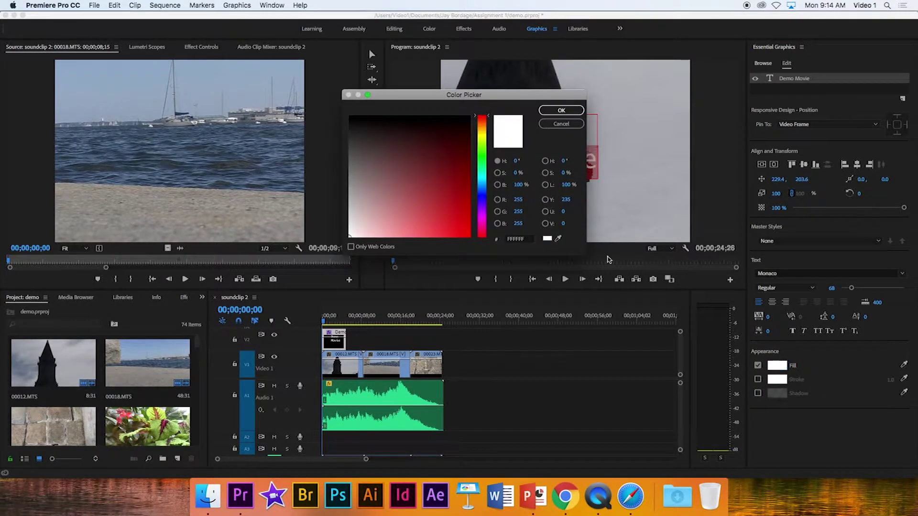
pyautogui.click(454, 208)
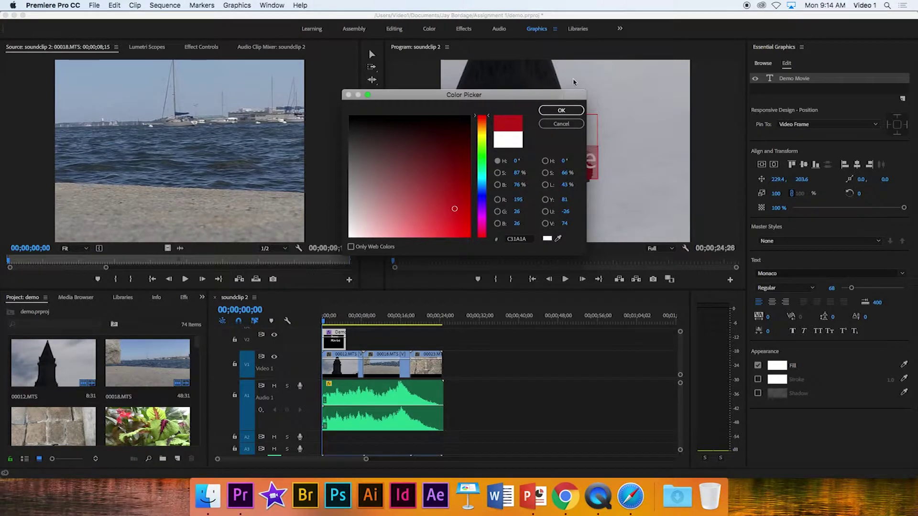
pyautogui.click(566, 111)
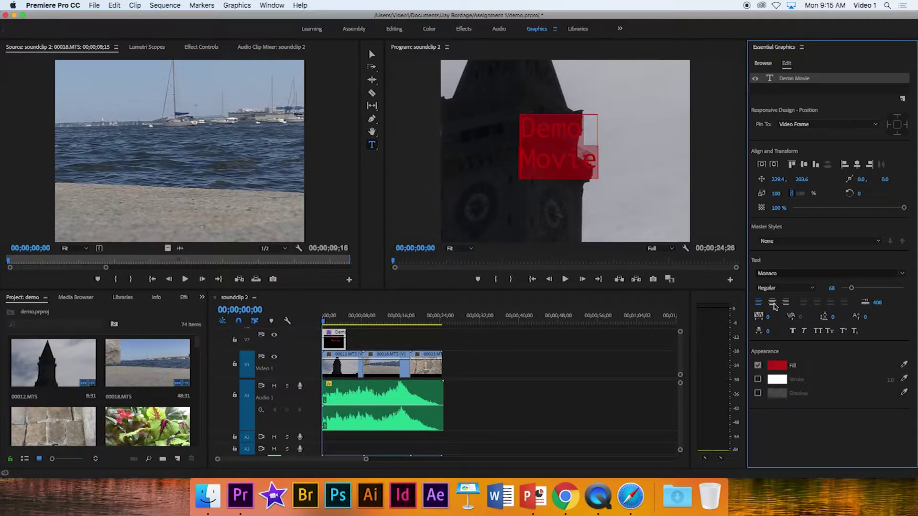
pyautogui.click(773, 303)
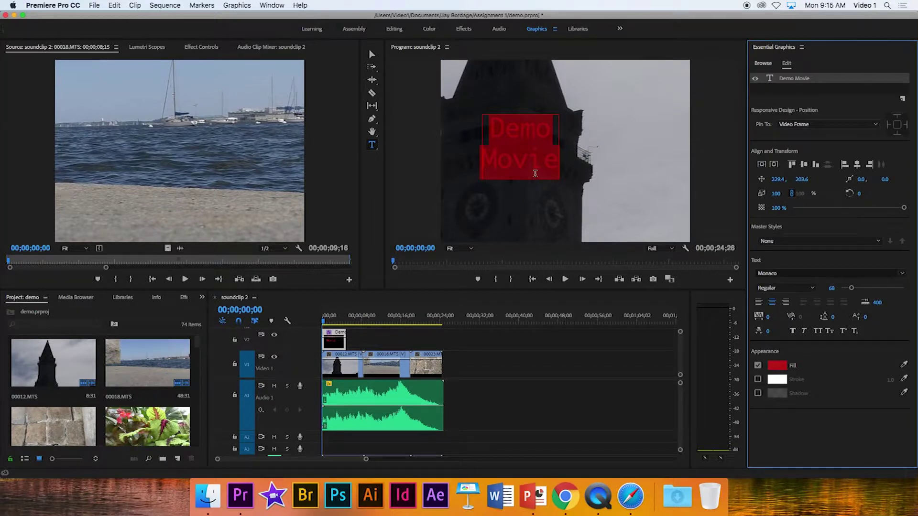
# Right-align the title's lines and move it right over the tower to position 470.4, 195.6.
pyautogui.click(371, 56)
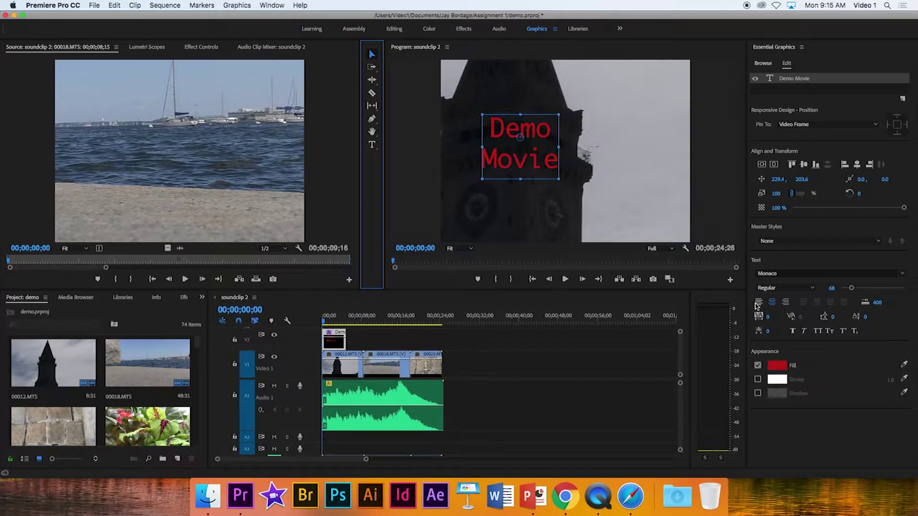
pyautogui.click(756, 301)
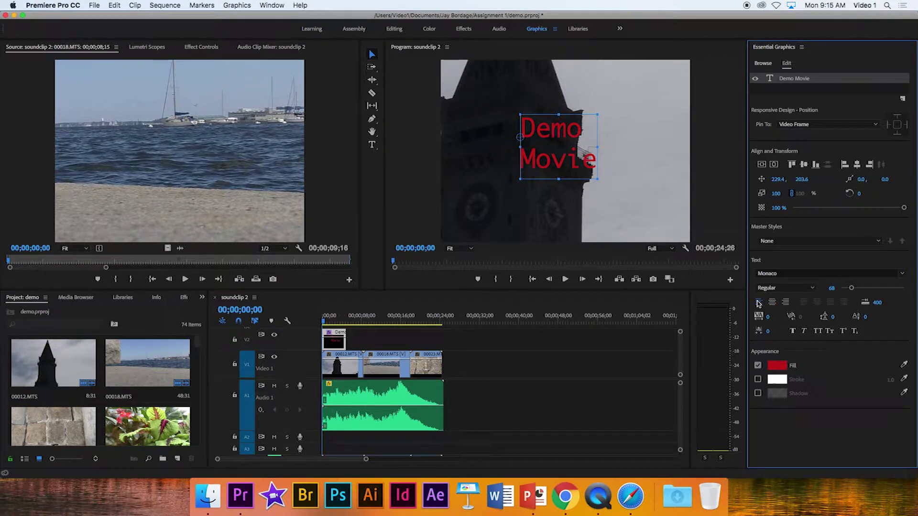
pyautogui.click(773, 302)
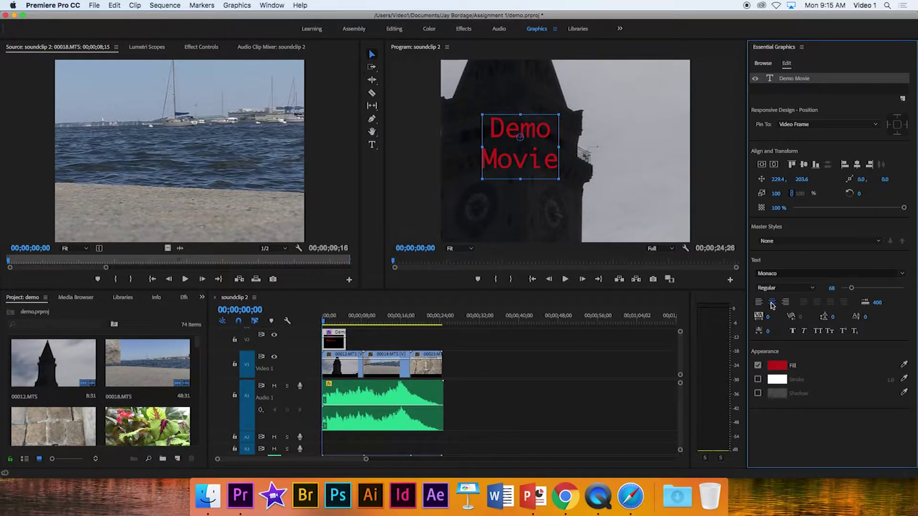
pyautogui.click(786, 303)
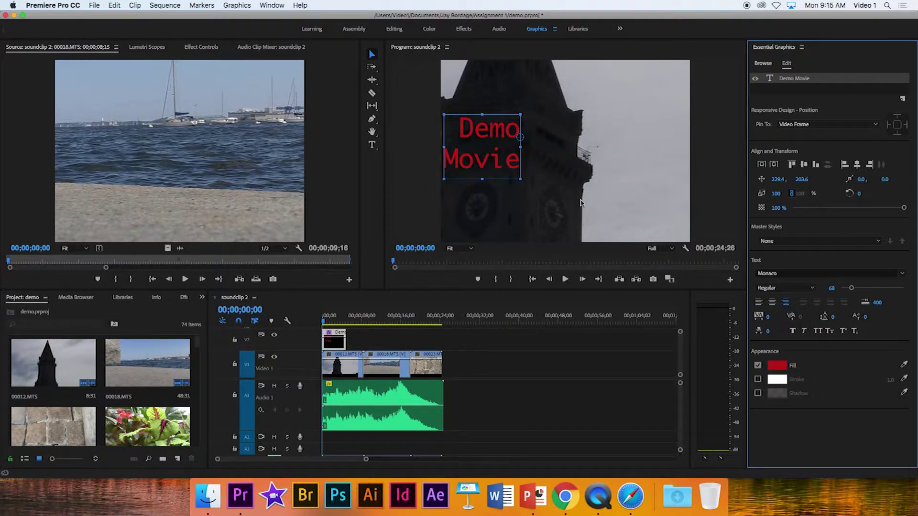
pyautogui.moveTo(471, 128); pyautogui.dragTo(557, 126)
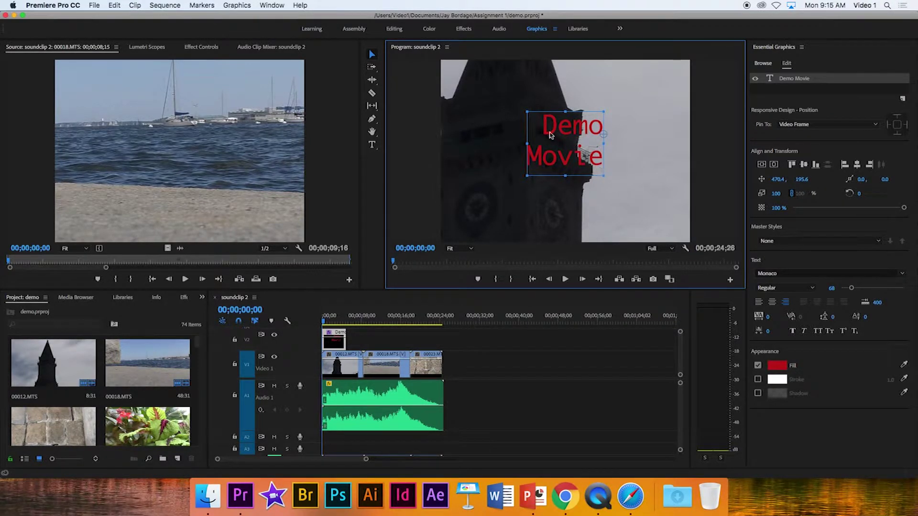
# Scale the title to about 194%, centre its lines, and move it left to 342.4, 191.6.
pyautogui.moveTo(527, 112); pyautogui.dragTo(457, 75)
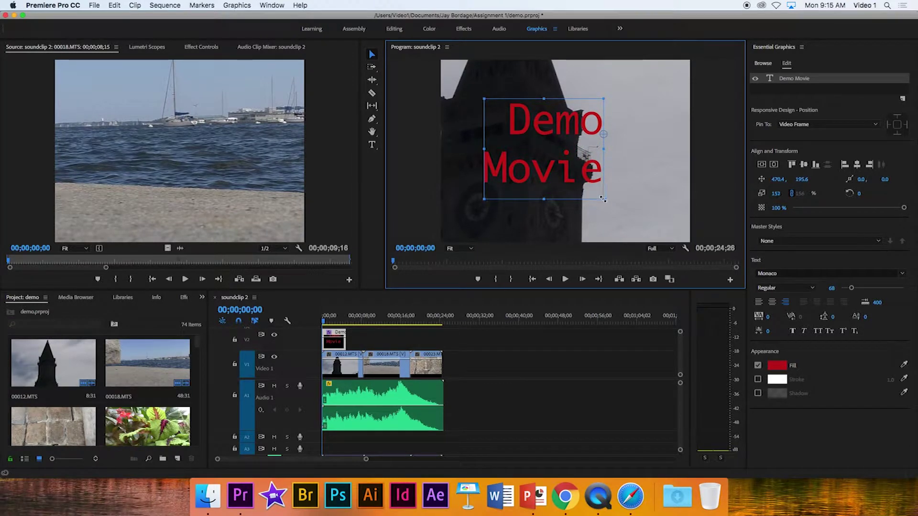
pyautogui.moveTo(603, 199); pyautogui.dragTo(644, 223)
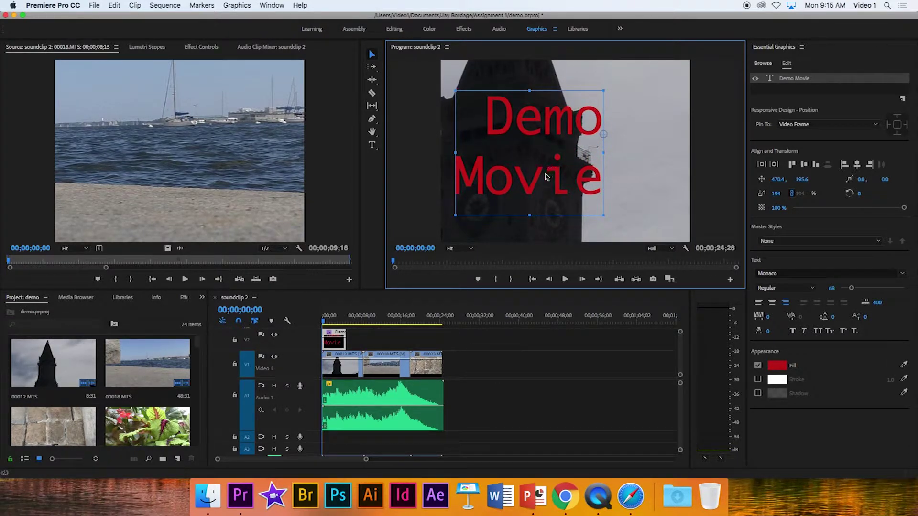
pyautogui.moveTo(547, 177); pyautogui.dragTo(580, 175)
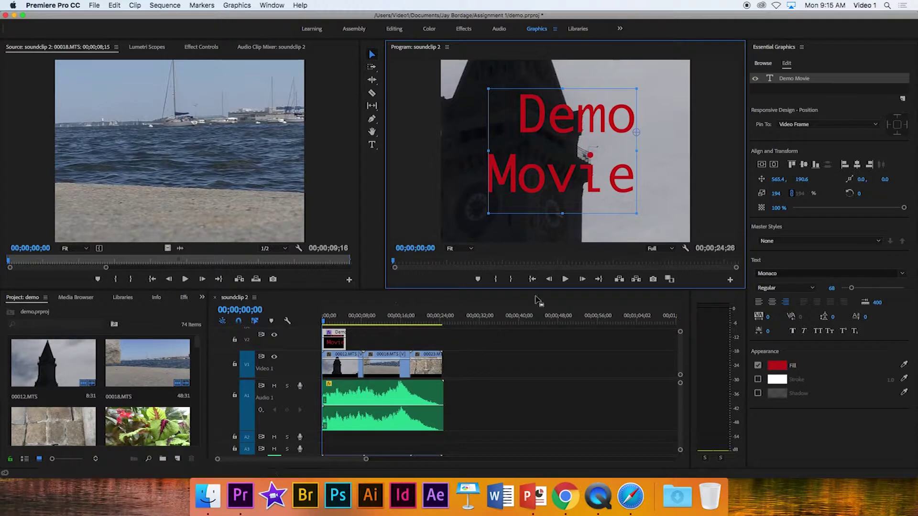
pyautogui.click(772, 302)
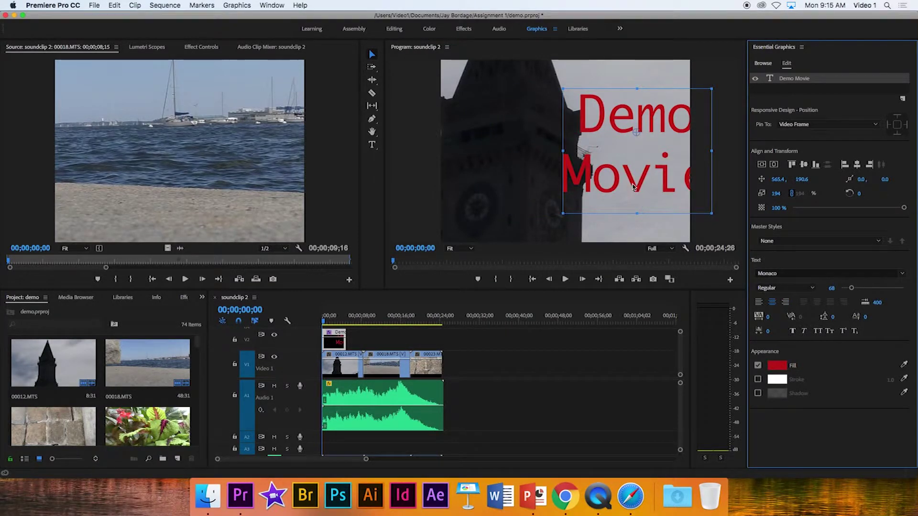
pyautogui.moveTo(634, 186); pyautogui.dragTo(556, 186)
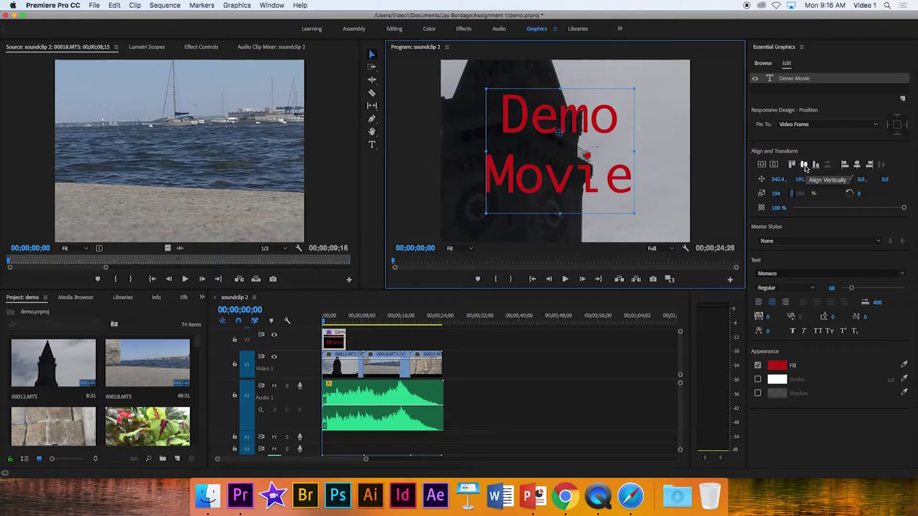
# Apply Align Vertically and Align Horizontally so the title rests at 358.4, 192.1.
pyautogui.click(805, 165)
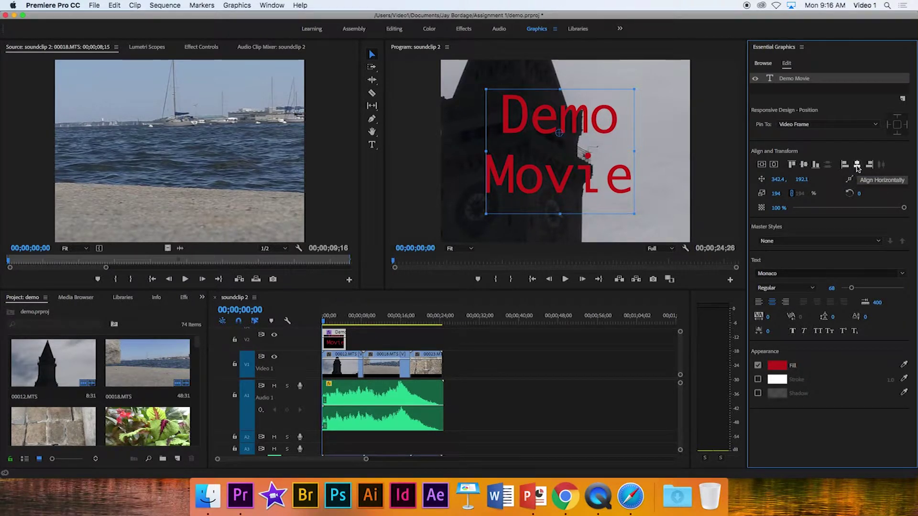
pyautogui.click(857, 166)
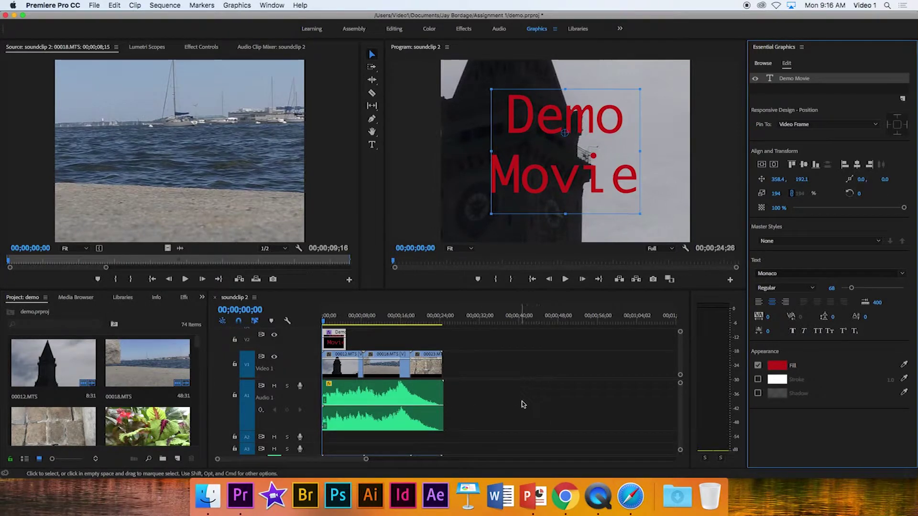
# Deselect the title, shift the V1 and A1 clips about 1;20 later, and scrub the opening title.
pyautogui.click(502, 423)
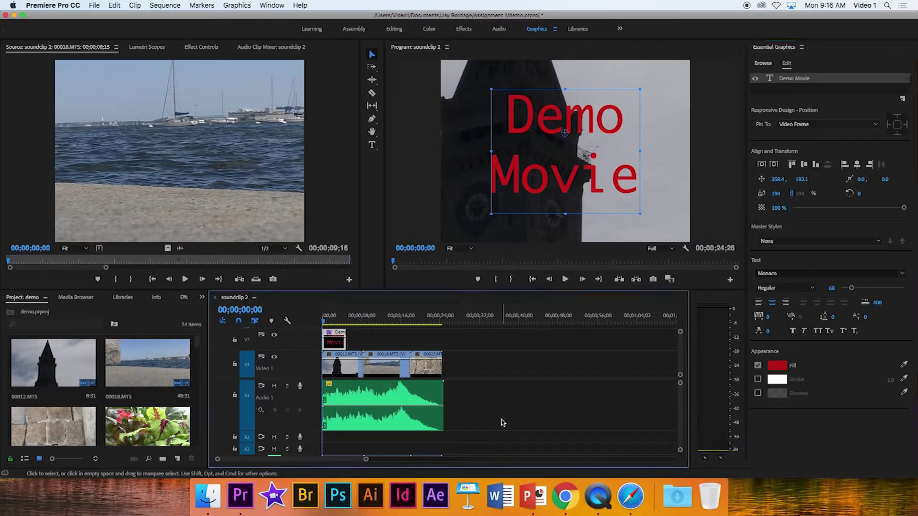
pyautogui.click(502, 423)
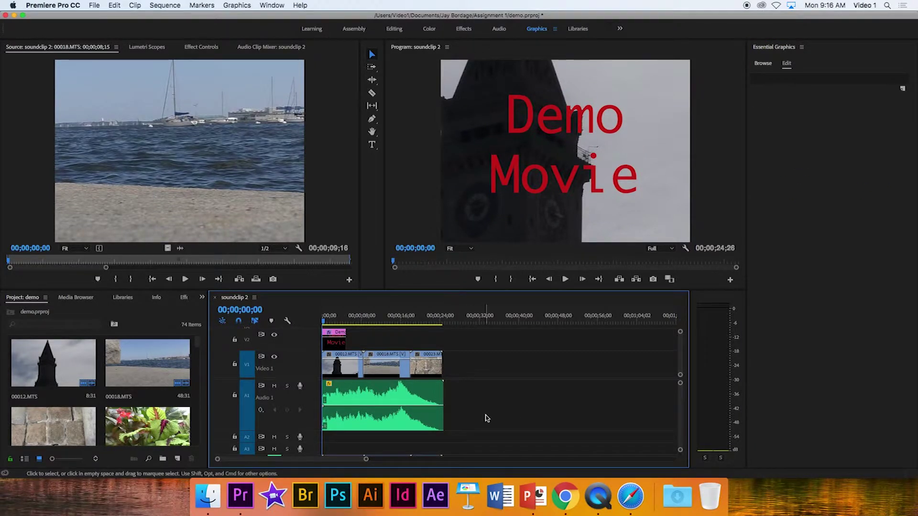
pyautogui.moveTo(470, 409); pyautogui.dragTo(357, 370)
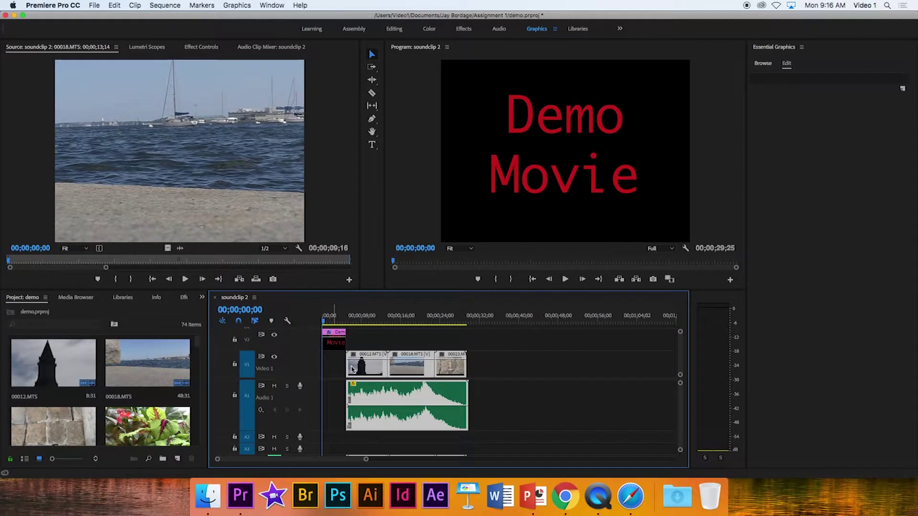
pyautogui.moveTo(323, 319); pyautogui.dragTo(310, 336)
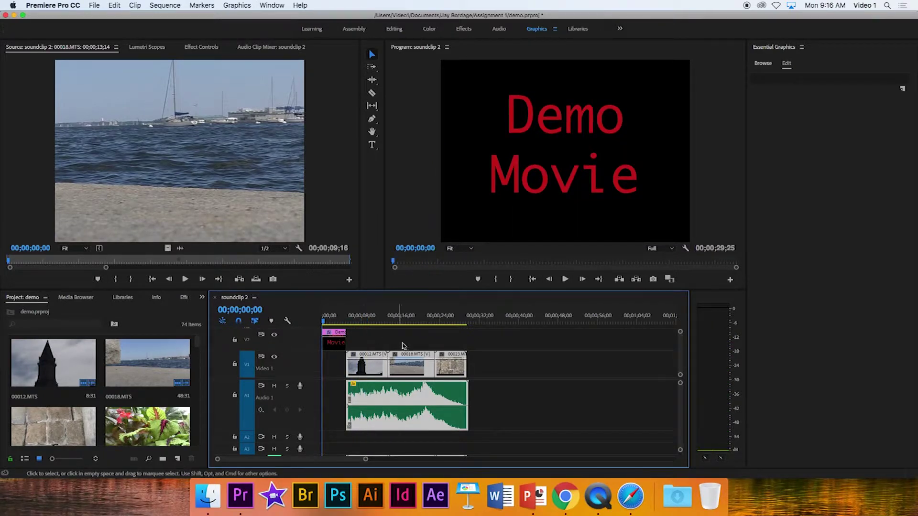
pyautogui.press('space')
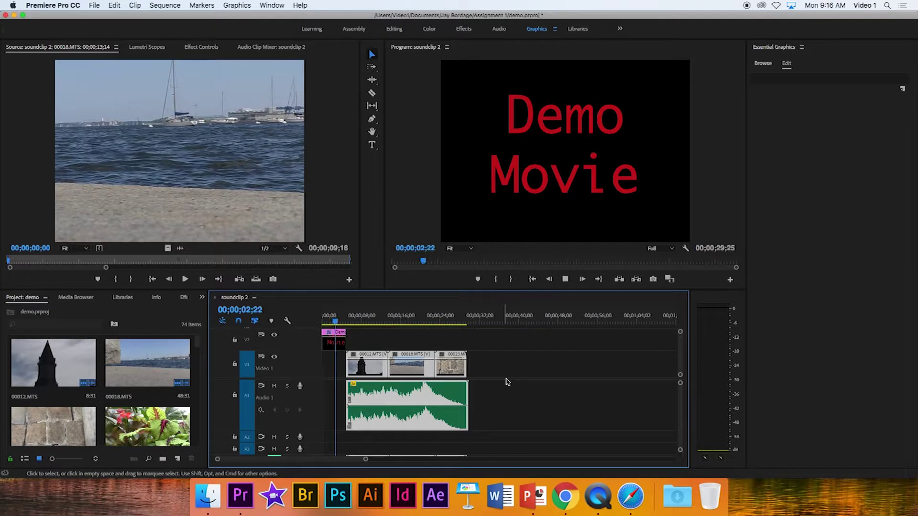
pyautogui.press('space')
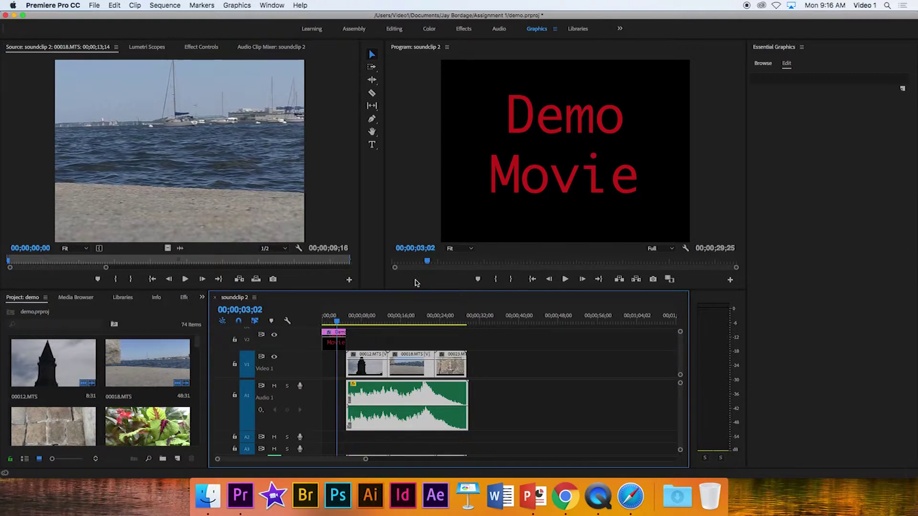
# Enlarge the timeline panel, heighten Video 2, and extend the title clip to the first video clip.
pyautogui.moveTo(425, 289); pyautogui.dragTo(437, 231)
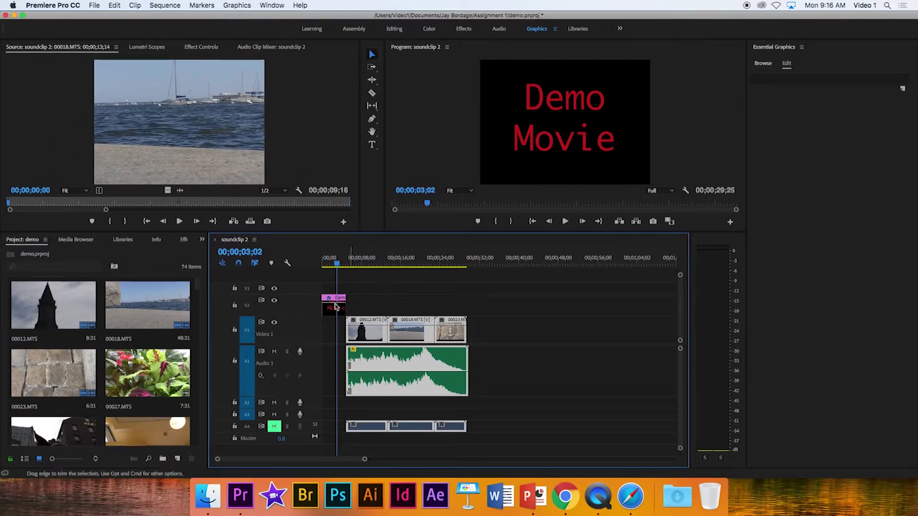
pyautogui.moveTo(309, 295); pyautogui.dragTo(315, 276)
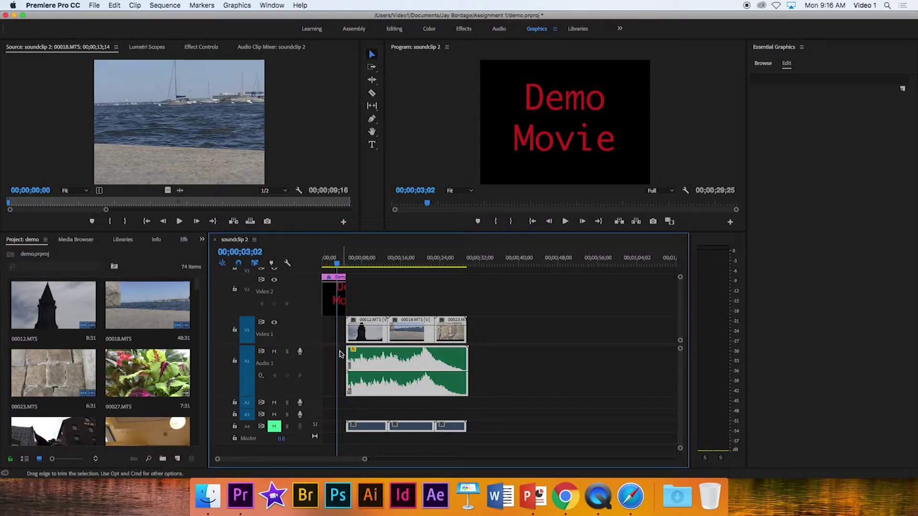
pyautogui.moveTo(365, 460); pyautogui.dragTo(297, 459)
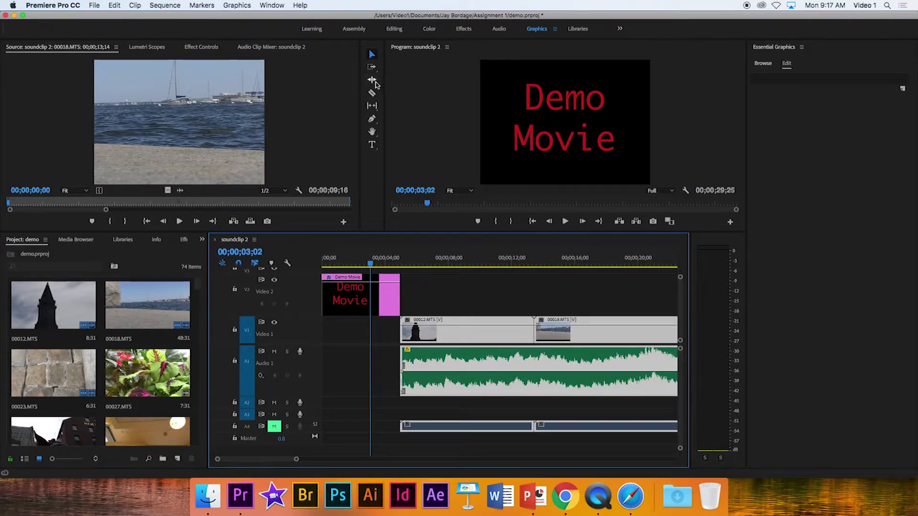
# Add opacity keyframes to the title clip and pull its start and end to 0 for fades.
pyautogui.click(373, 120)
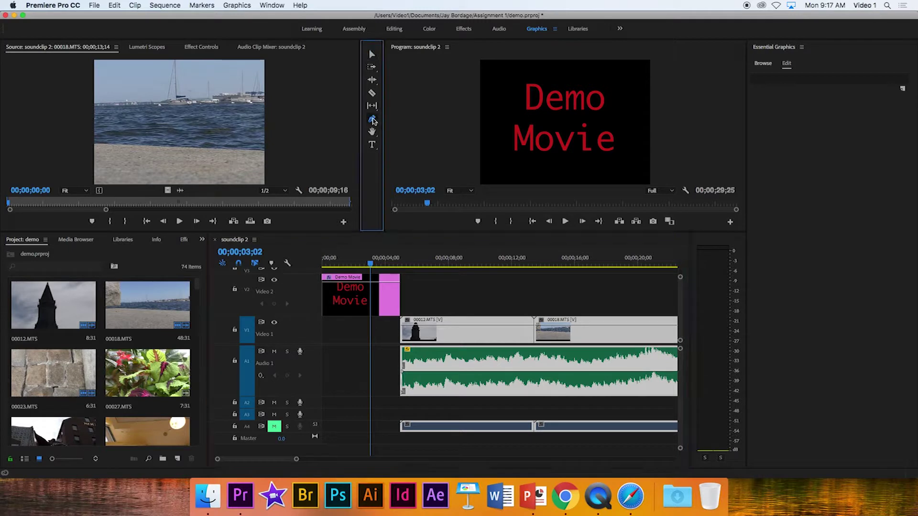
pyautogui.press('super+a')
pyautogui.click(388, 283)
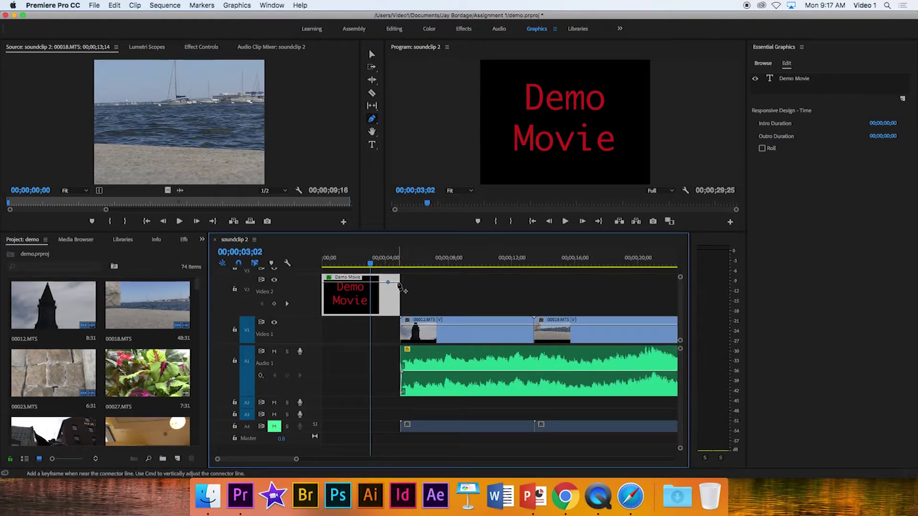
pyautogui.moveTo(398, 282); pyautogui.dragTo(400, 316)
pyautogui.moveTo(325, 283); pyautogui.dragTo(324, 313)
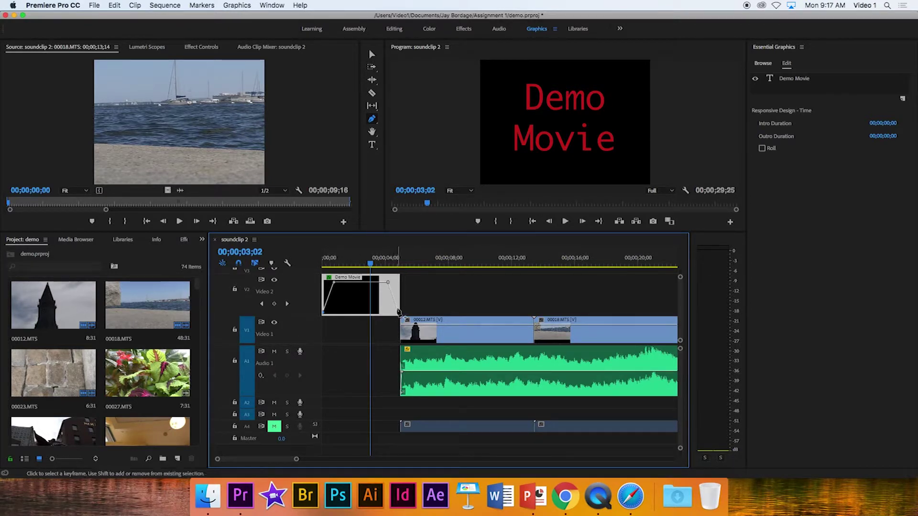
pyautogui.moveTo(370, 264); pyautogui.dragTo(322, 266)
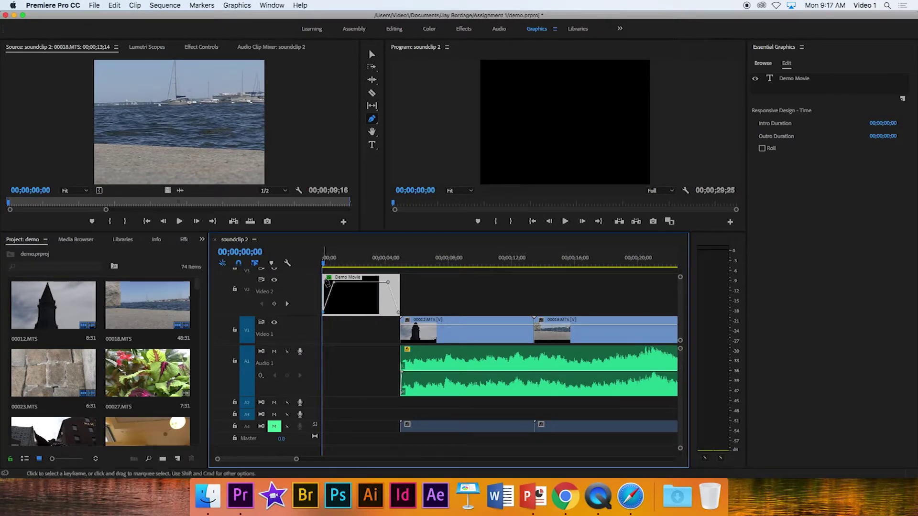
pyautogui.press('space')
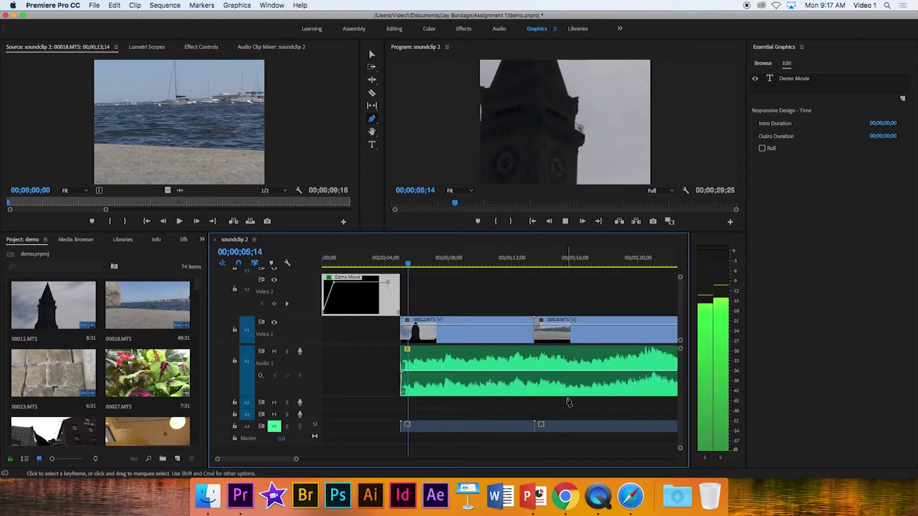
pyautogui.press('space')
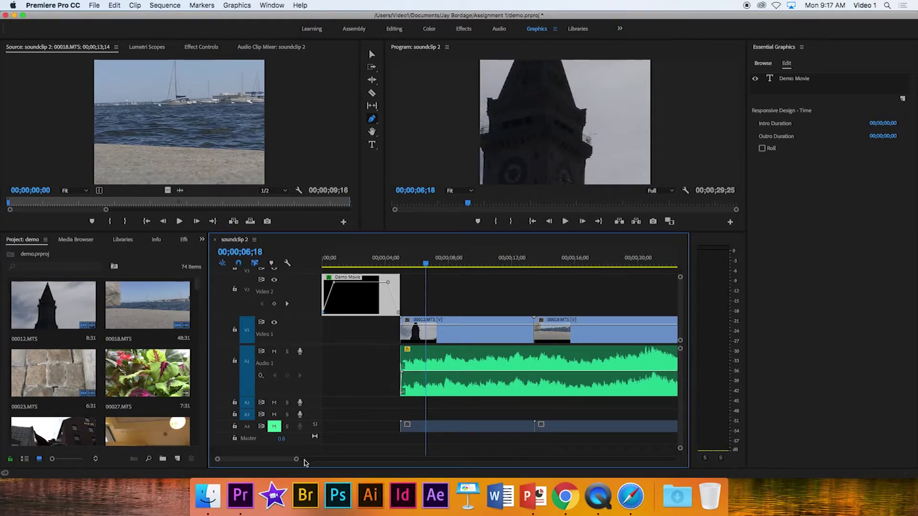
# Zoom out the timeline and park the playhead just after the last clip.
pyautogui.moveTo(297, 460); pyautogui.dragTo(349, 460)
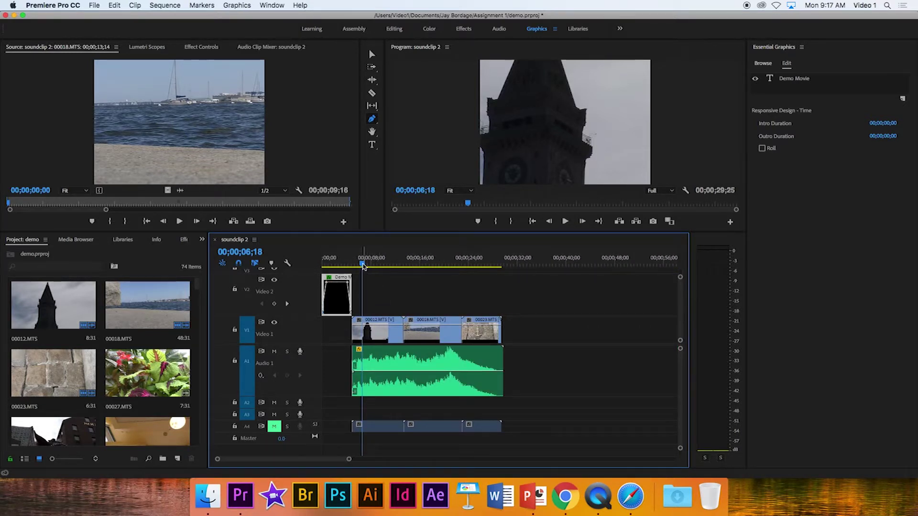
pyautogui.click(368, 266)
pyautogui.moveTo(368, 266); pyautogui.dragTo(506, 290)
pyautogui.press('Left')
pyautogui.press('Left')
pyautogui.press('Left')
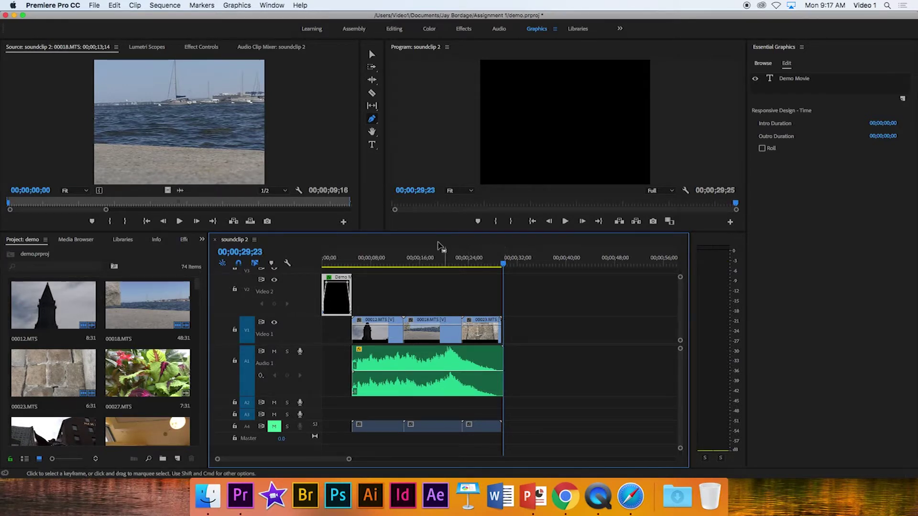
# Add a new text graphic at the end of the sequence, extending it to 00;00;34;22.
pyautogui.click(371, 145)
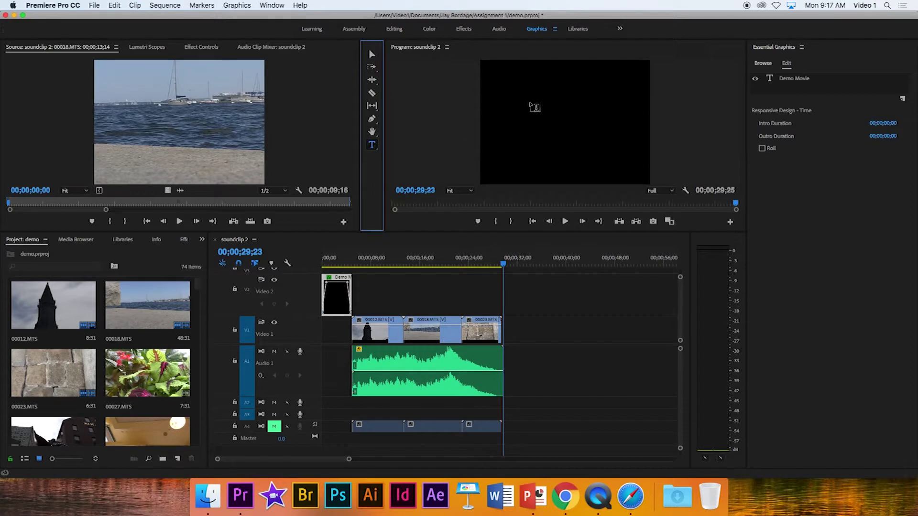
pyautogui.click(525, 111)
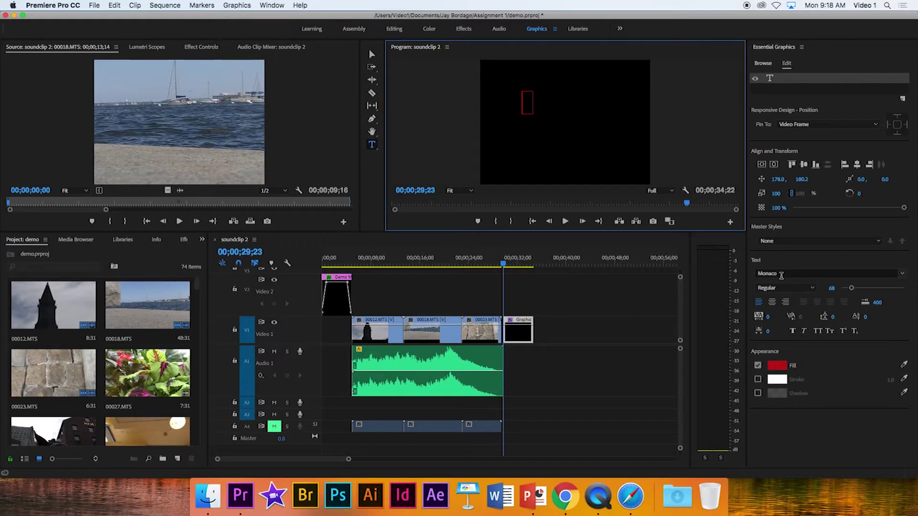
pyautogui.moveTo(503, 264); pyautogui.dragTo(515, 287)
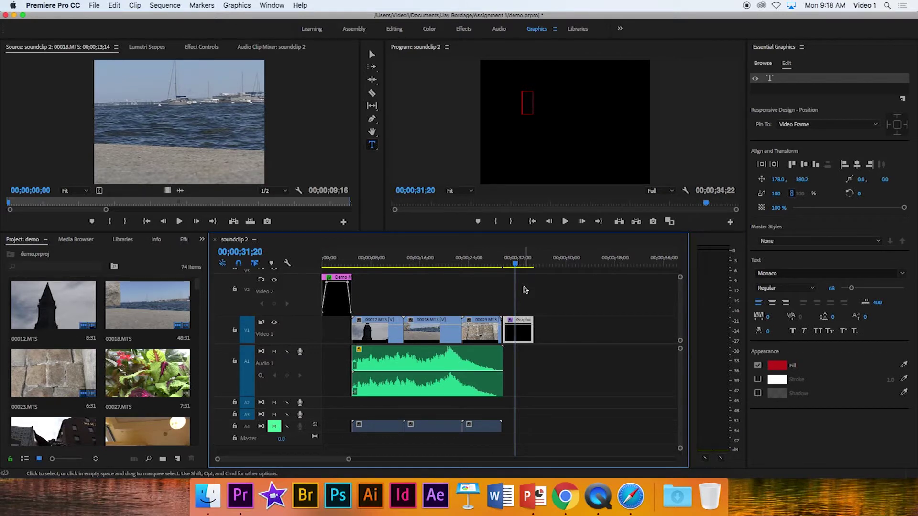
# Save the project, then type the copyright line '©', the author's name and 2018 into the closing title.
pyautogui.press('cmd+s')
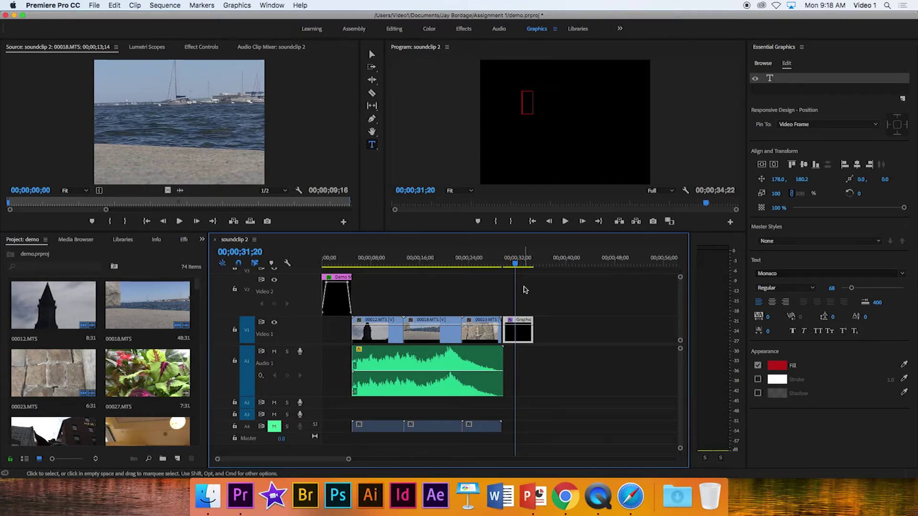
pyautogui.click(526, 100)
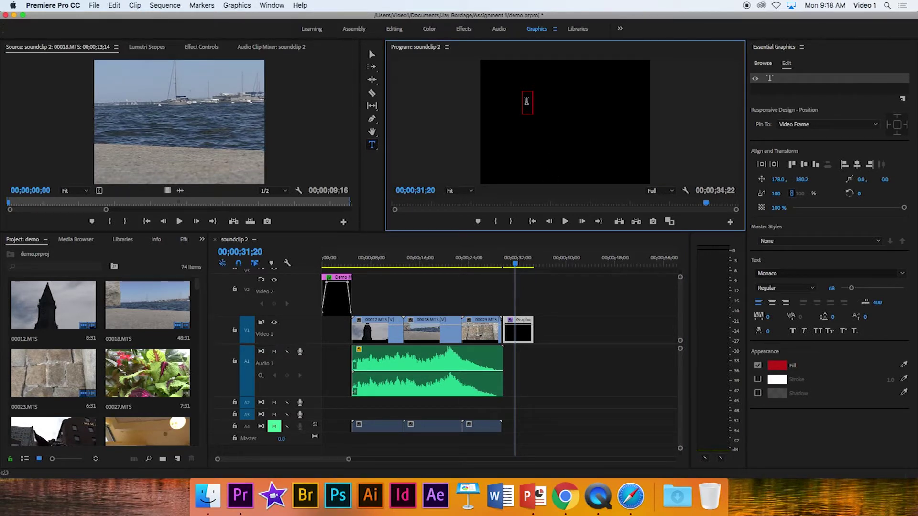
pyautogui.write('O')
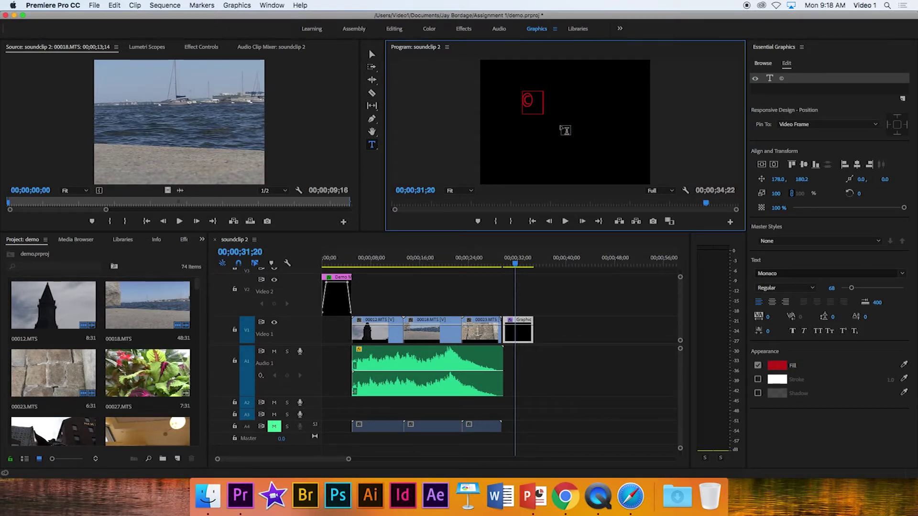
pyautogui.write(' Jay B')
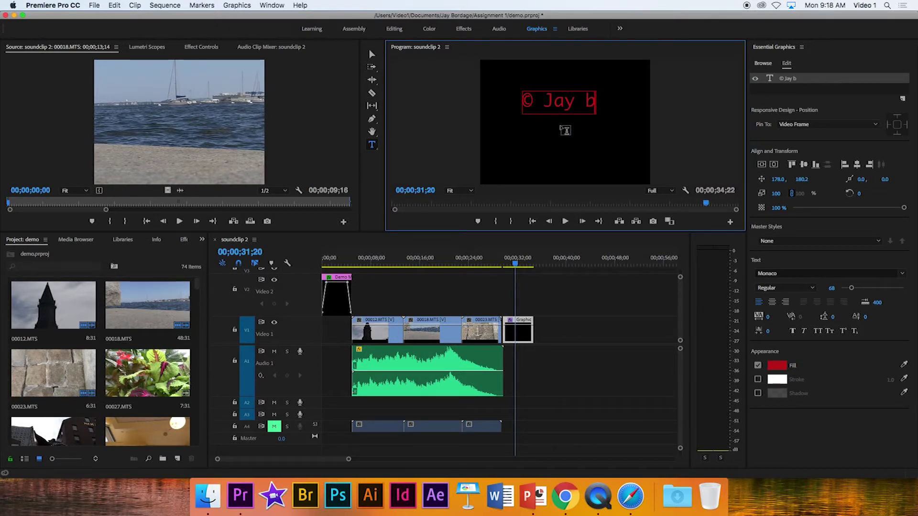
pyautogui.press('BackSpace')
pyautogui.press('BackSpace')
pyautogui.write('Bordage')
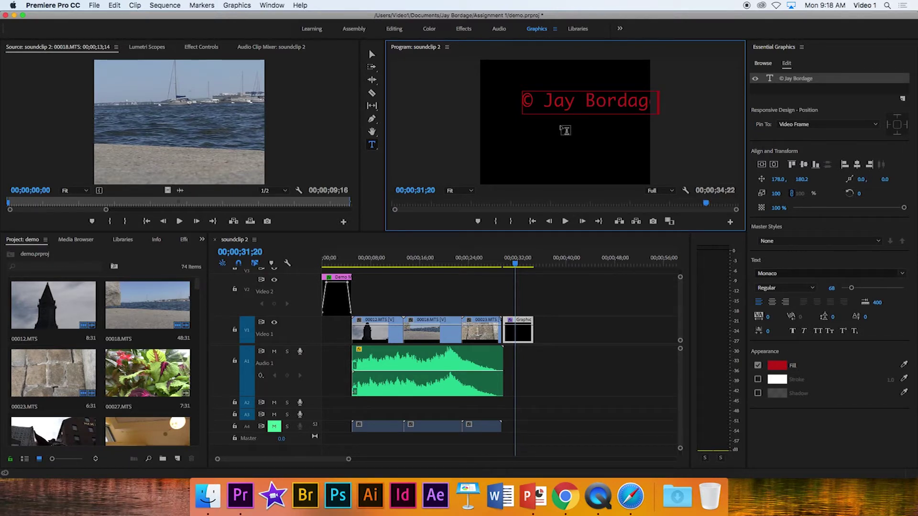
pyautogui.write(' 2018')
pyautogui.click(852, 289)
# Scale the copyright title down to 67% and centre it vertically and horizontally in the frame.
pyautogui.moveTo(843, 290); pyautogui.dragTo(849, 291)
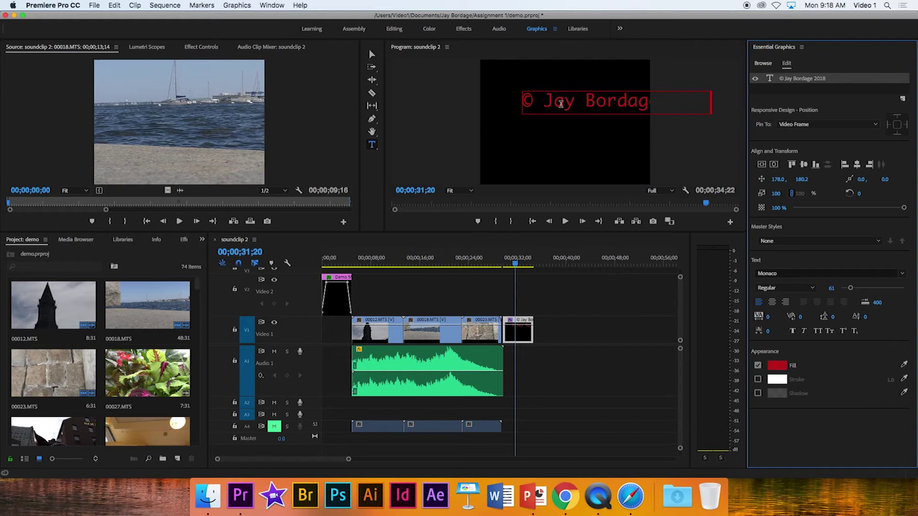
pyautogui.click(371, 55)
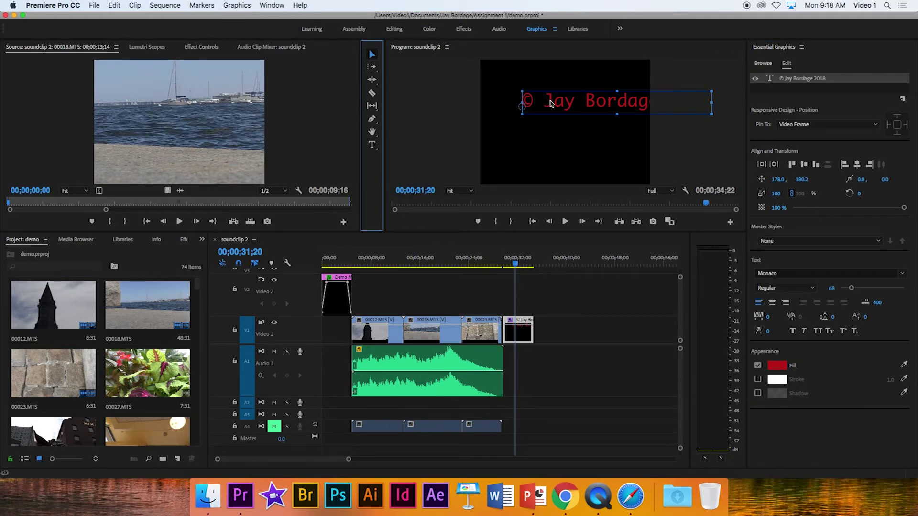
pyautogui.moveTo(551, 103); pyautogui.dragTo(522, 109)
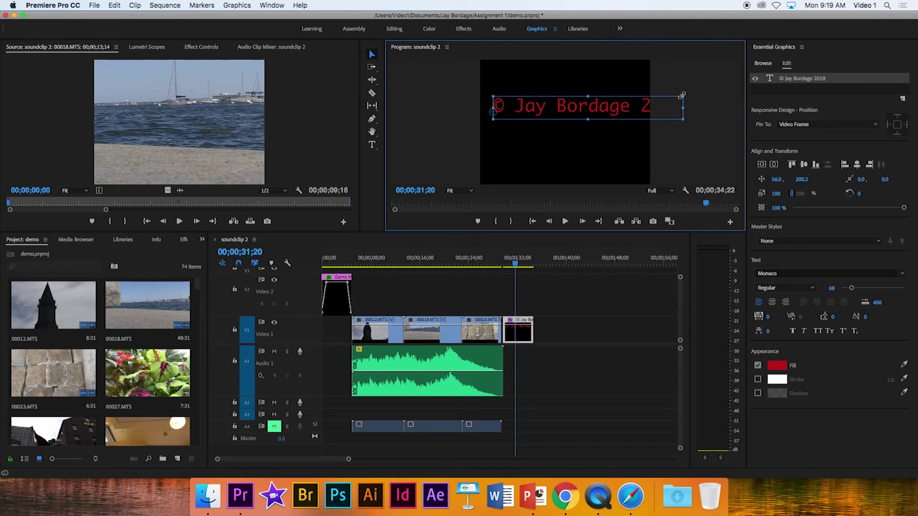
pyautogui.moveTo(682, 96)
pyautogui.mouseDown()
pyautogui.moveTo(645, 101)
pyautogui.moveTo(666, 104)
pyautogui.mouseUp()
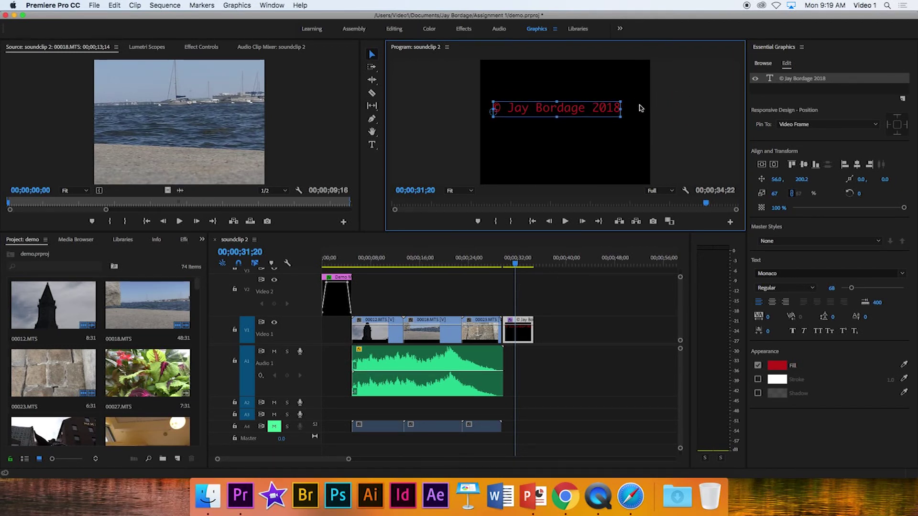
pyautogui.moveTo(580, 109); pyautogui.dragTo(590, 111)
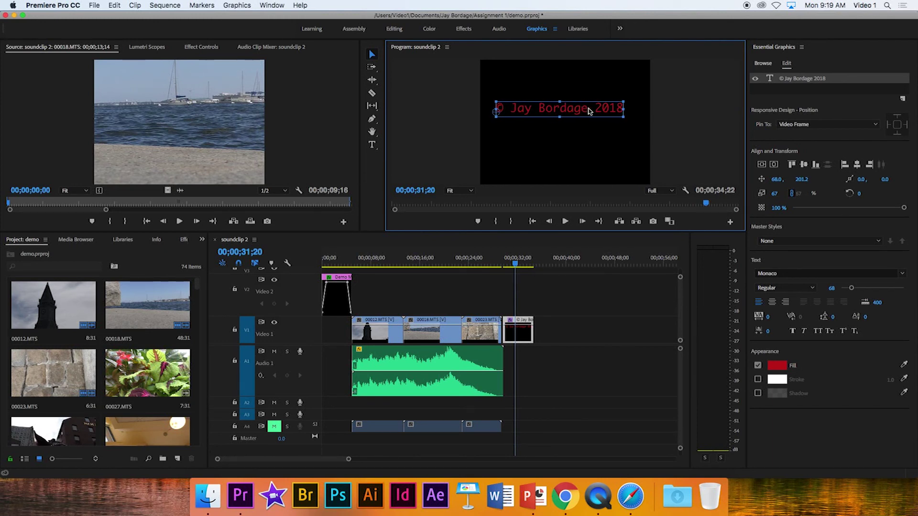
pyautogui.click(804, 165)
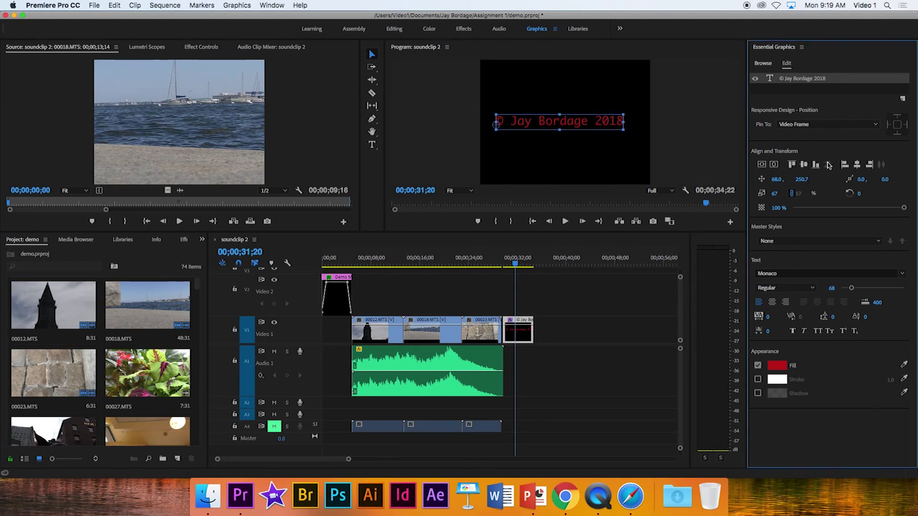
pyautogui.click(856, 165)
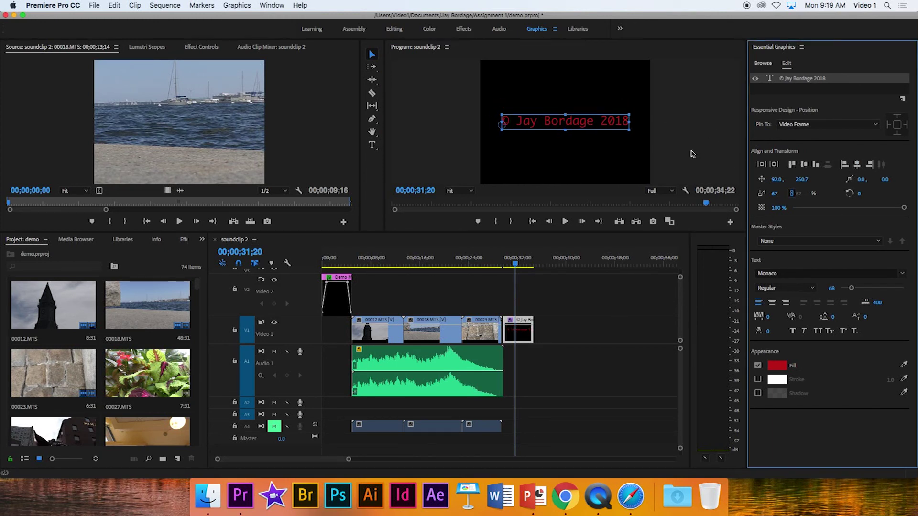